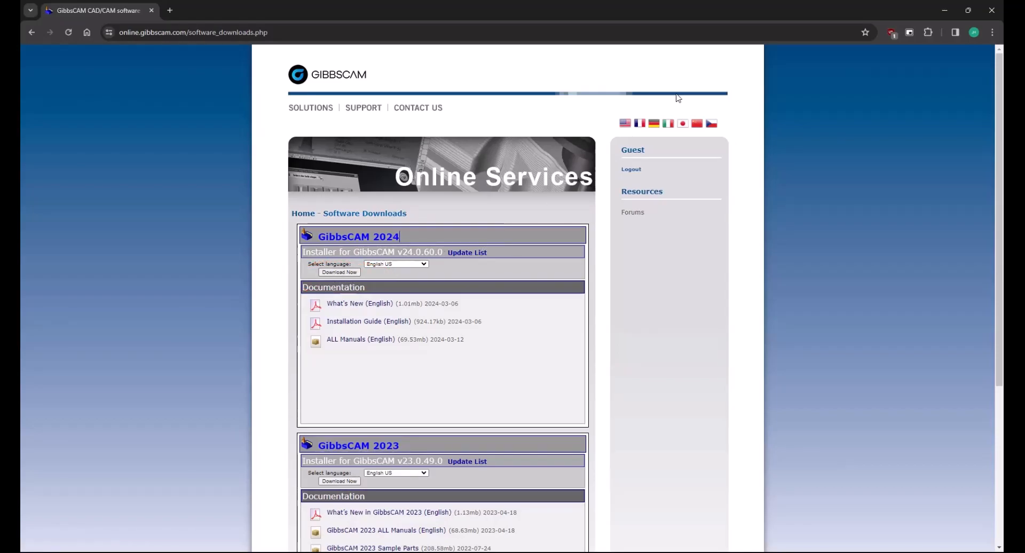
- Close the software downloads page and launch the GibbsCAM 24.0.59.0 en-US installer from the desktop
{"action": "left_click", "coordinate": [990, 9]}
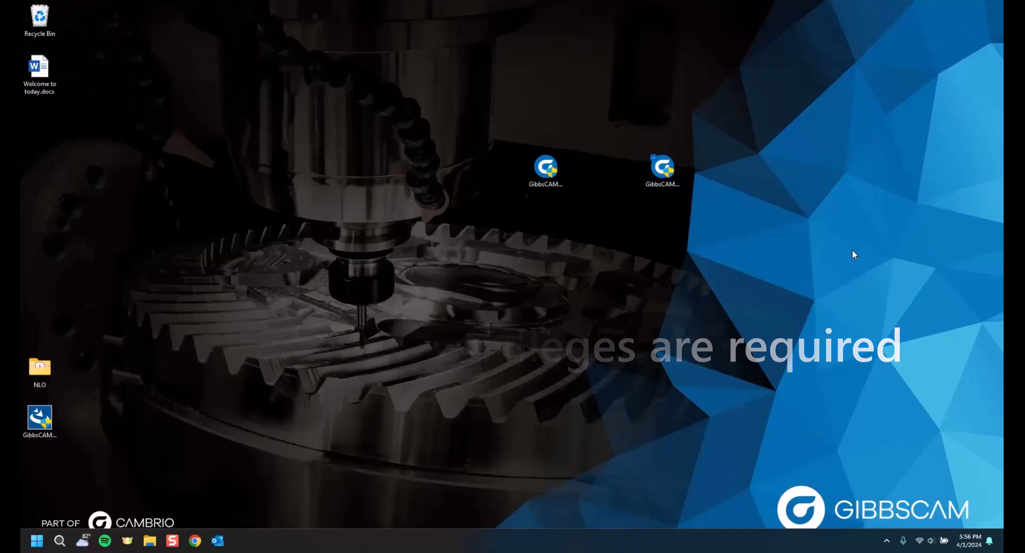
{"action": "left_click", "coordinate": [664, 169]}
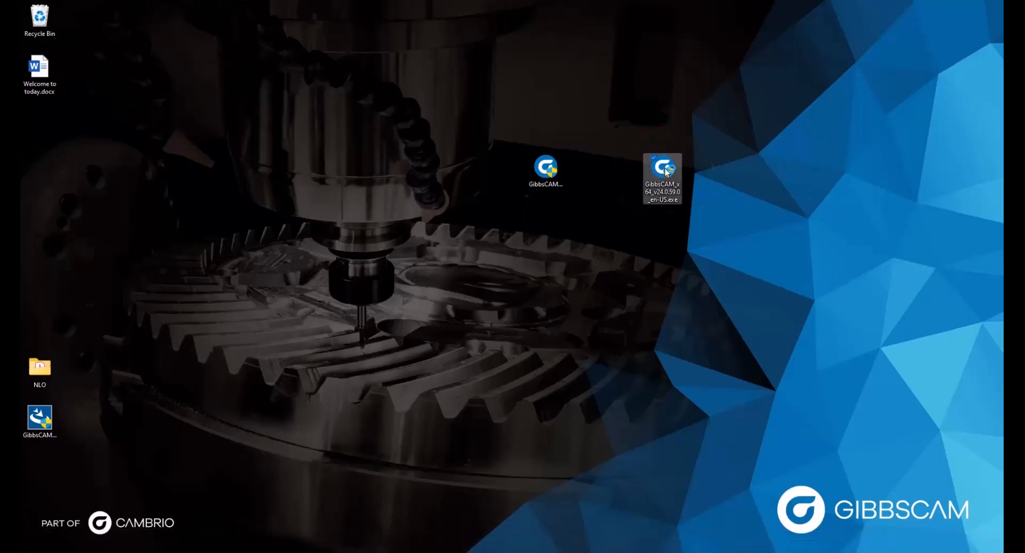
{"action": "double_click", "coordinate": [666, 172]}
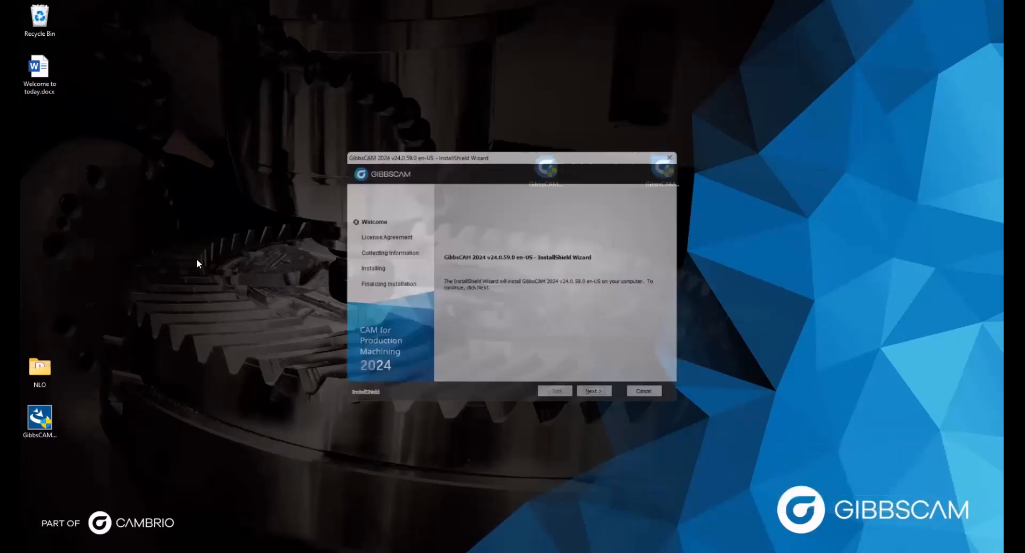
- Accept the license agreement and install GibbsCAM 2024 in the default folder without optional add-ins
{"action": "left_click", "coordinate": [598, 398]}
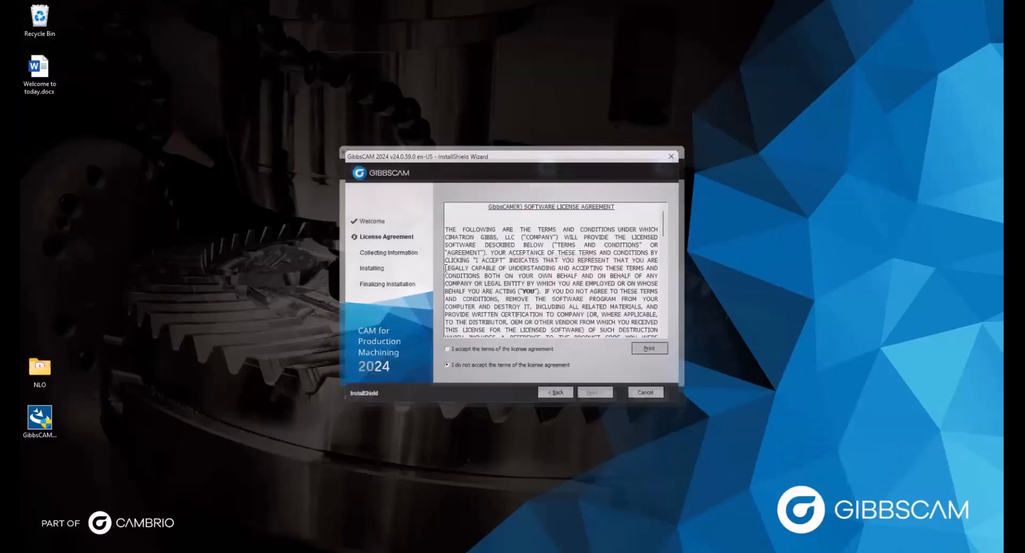
{"action": "left_click", "coordinate": [464, 354]}
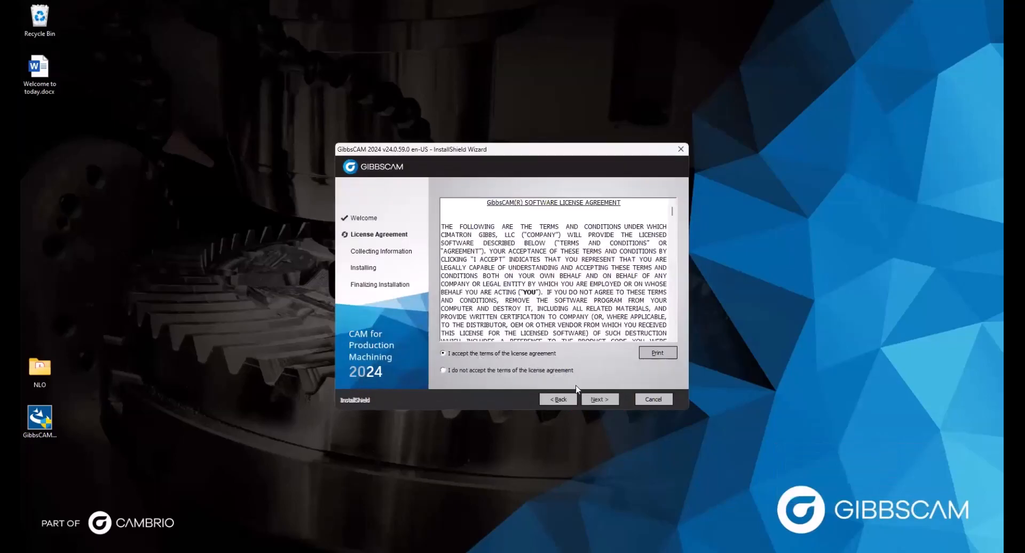
{"action": "left_click", "coordinate": [602, 400]}
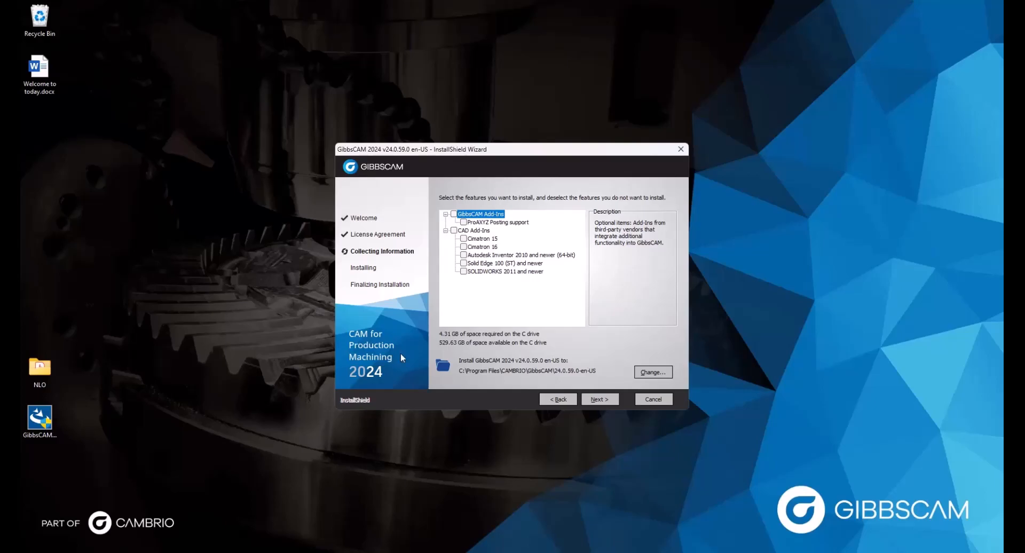
{"action": "left_click", "coordinate": [605, 400]}
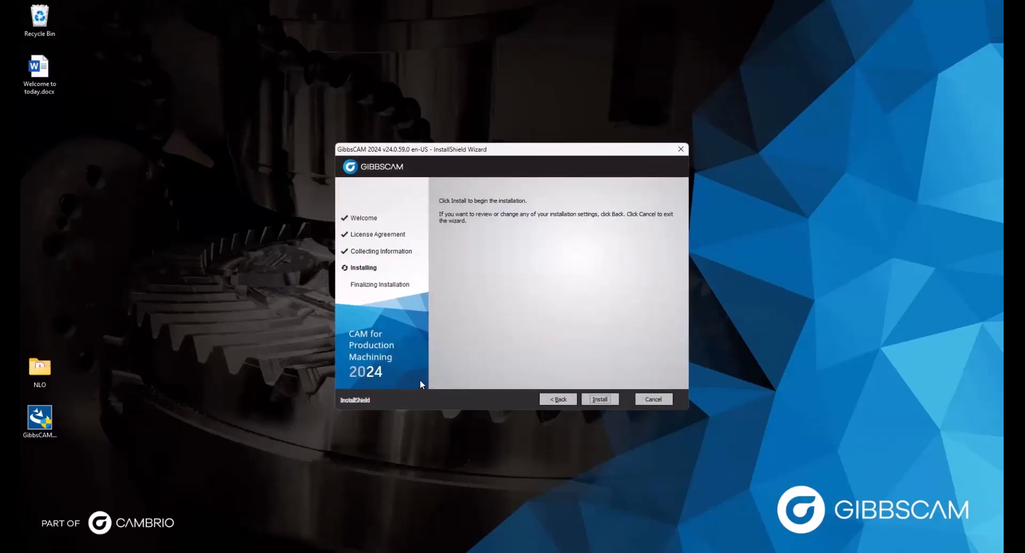
{"action": "left_click", "coordinate": [600, 400]}
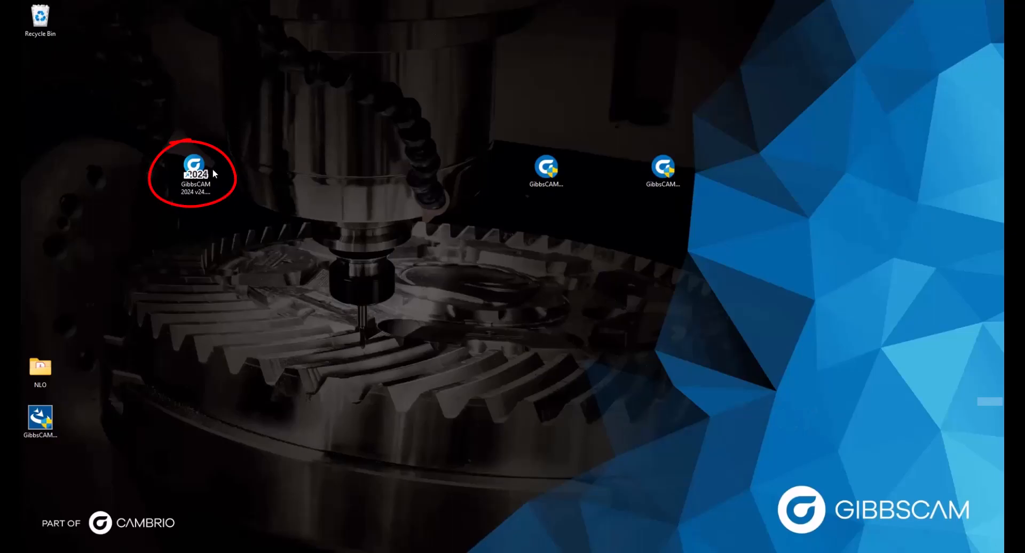
- Launch GibbsCAM 2024 and register its license over the internet using the filled-in product code and contact information
{"action": "double_click", "coordinate": [197, 171]}
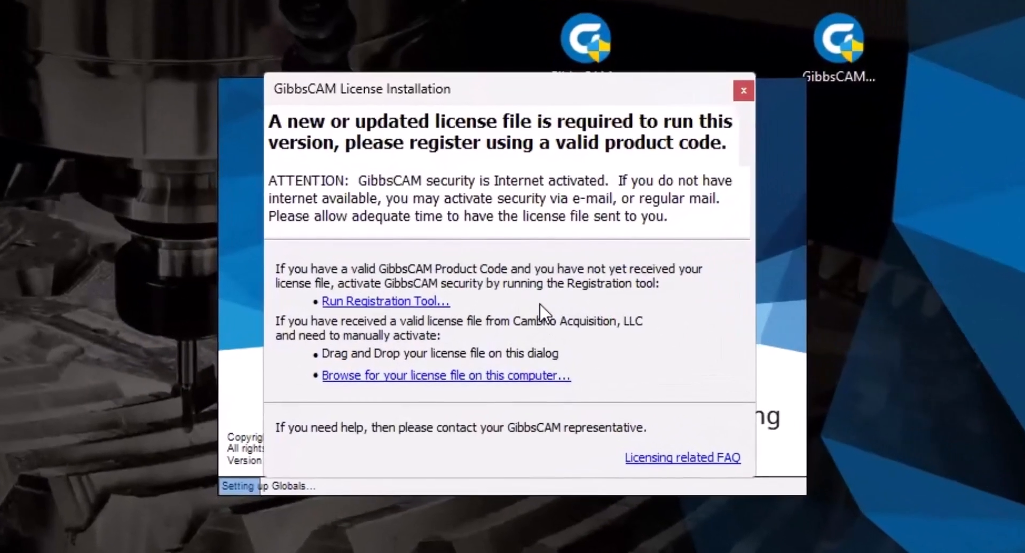
{"action": "left_click", "coordinate": [378, 301]}
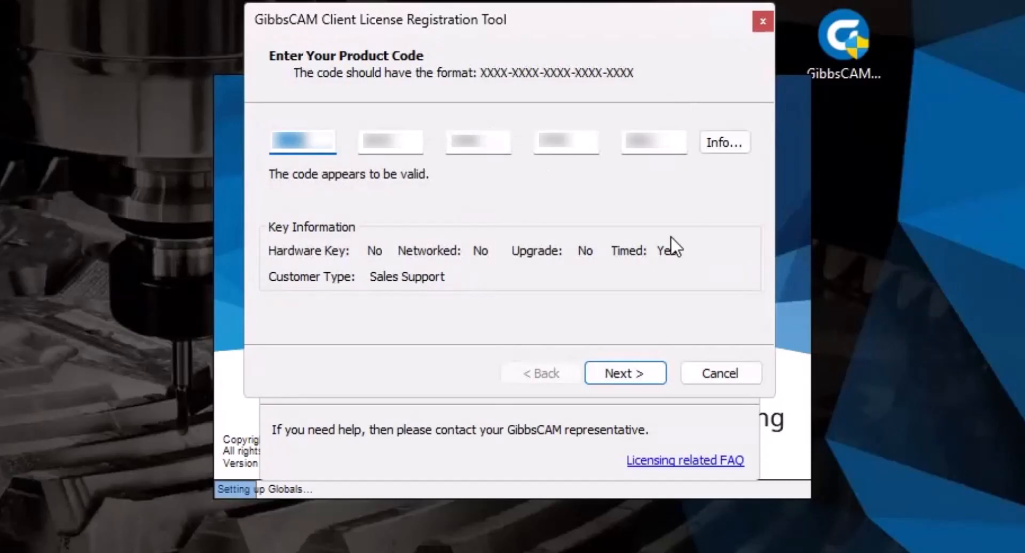
{"action": "left_click", "coordinate": [628, 370]}
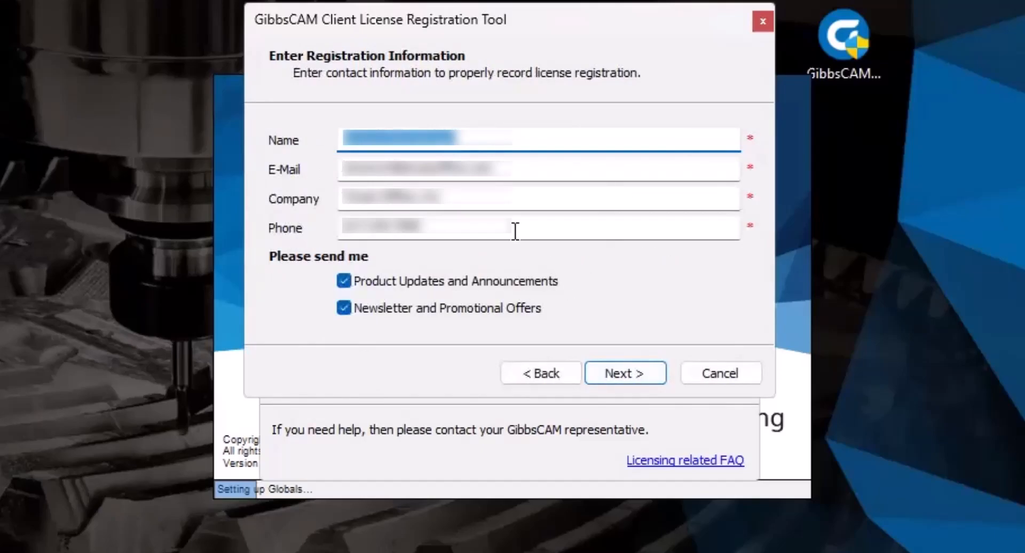
{"action": "left_click", "coordinate": [636, 369]}
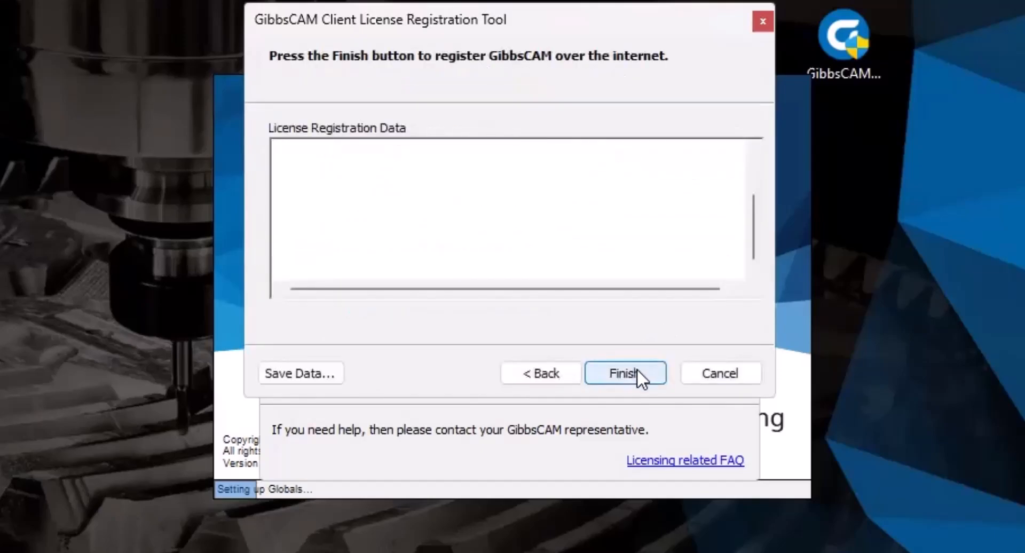
{"action": "left_click", "coordinate": [637, 368]}
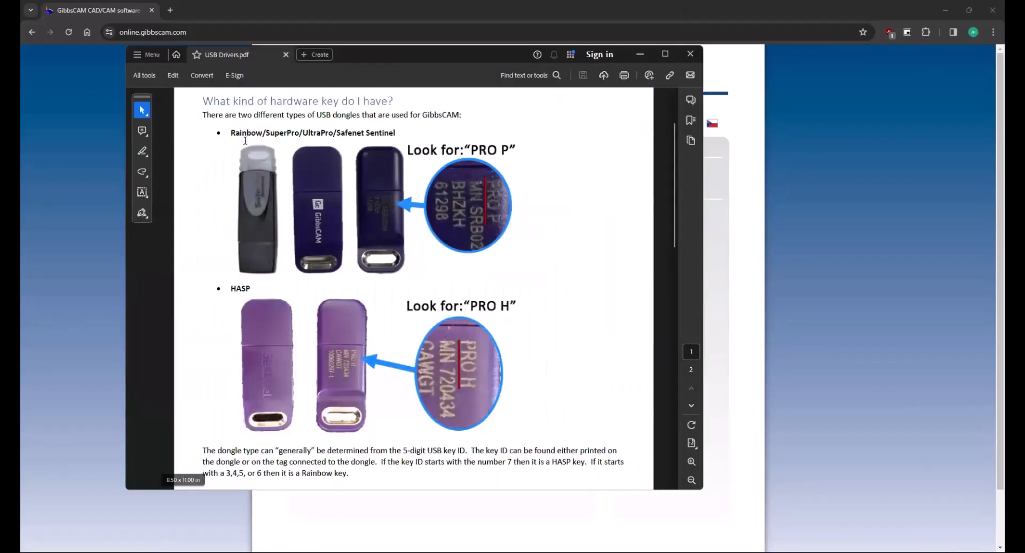
- Bring up the Online Services page with the Sentinel driver installers, close the browser and acknowledge the license deployment
{"action": "left_click", "coordinate": [193, 31]}
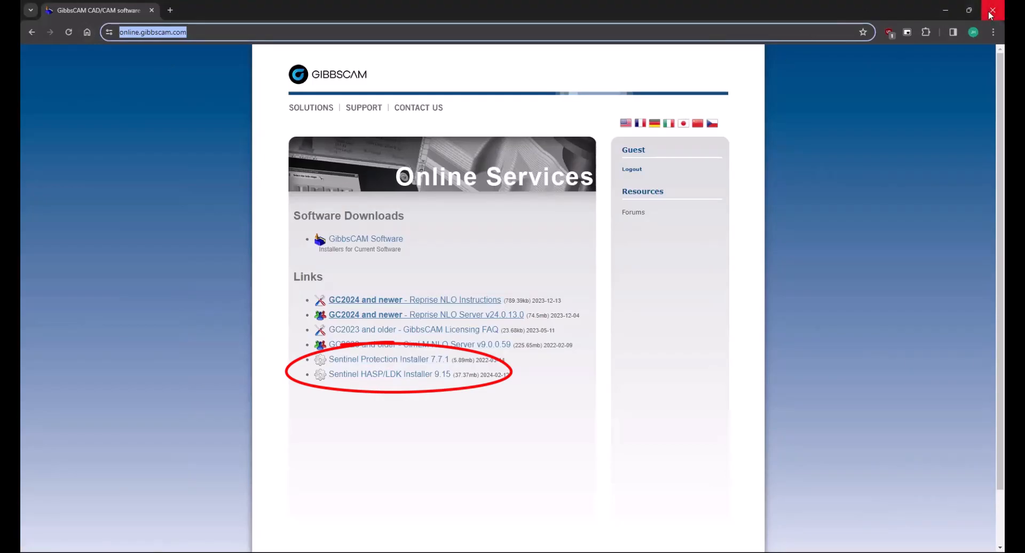
{"action": "left_click", "coordinate": [991, 10]}
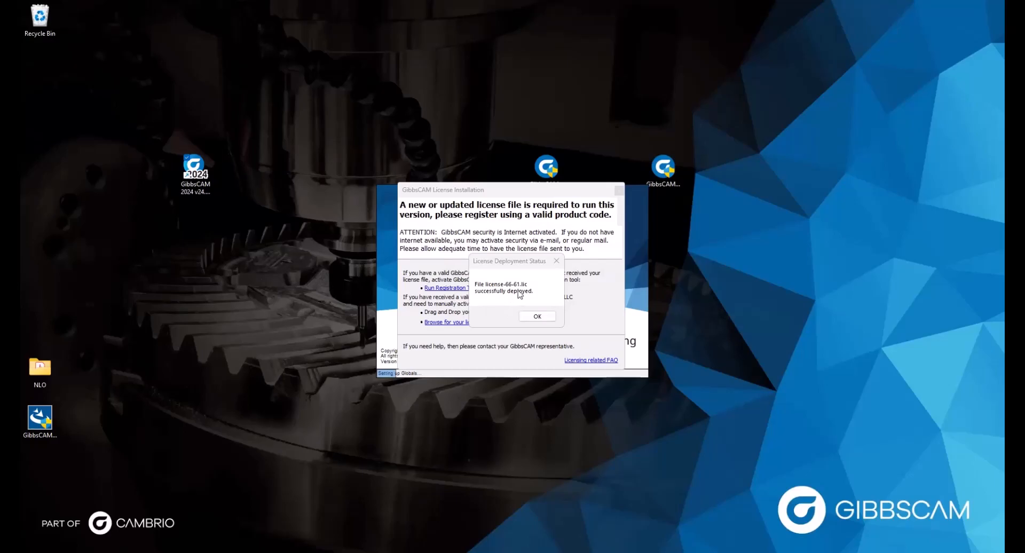
{"action": "left_click", "coordinate": [537, 316]}
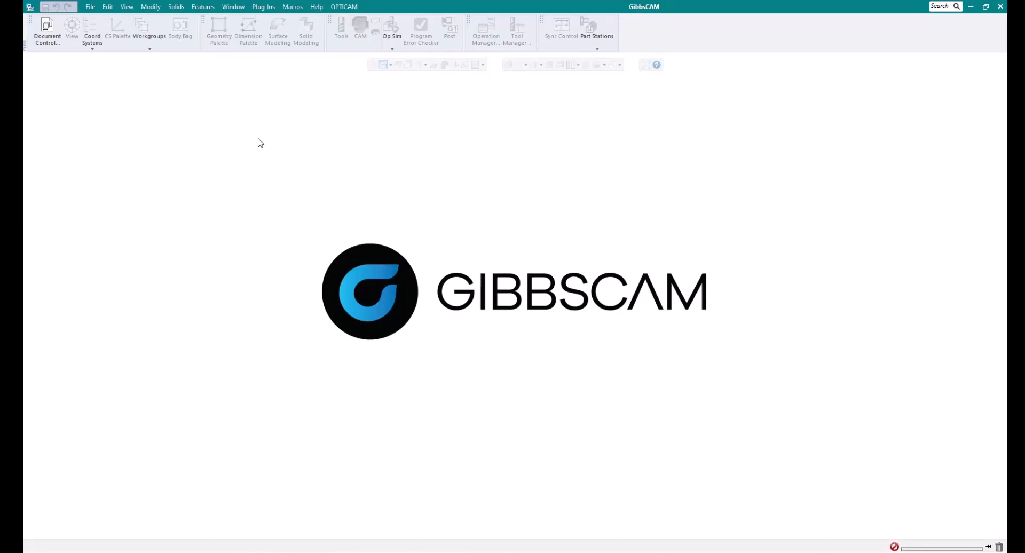
- Open the License Update dialog from the Interface preferences
{"action": "left_click", "coordinate": [90, 6]}
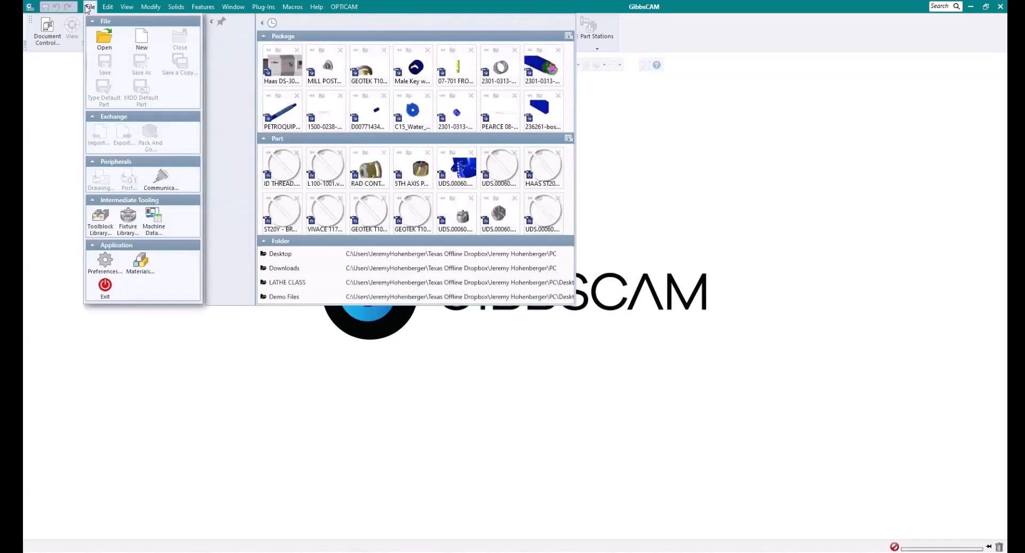
{"action": "left_click", "coordinate": [98, 264]}
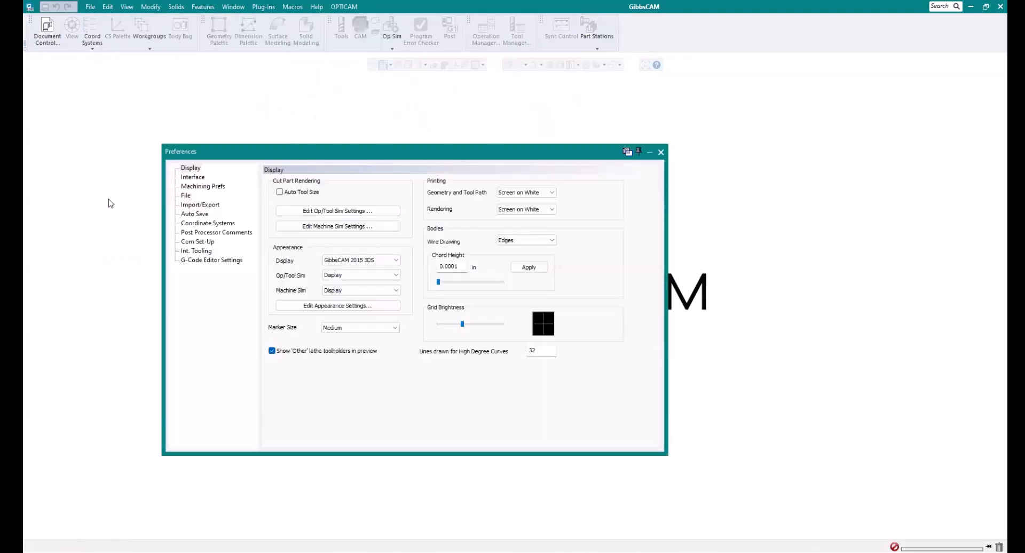
{"action": "left_click", "coordinate": [193, 177]}
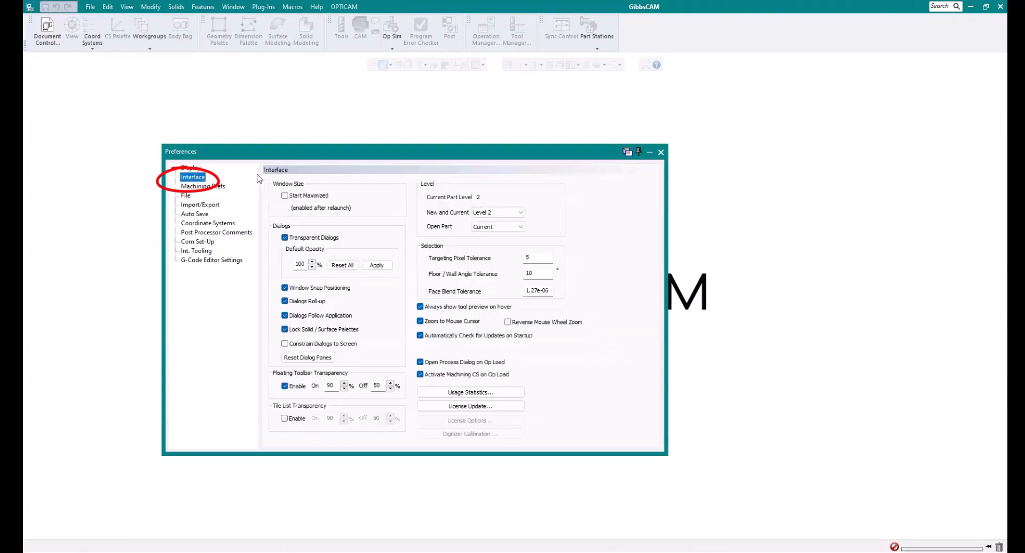
{"action": "left_click", "coordinate": [483, 407]}
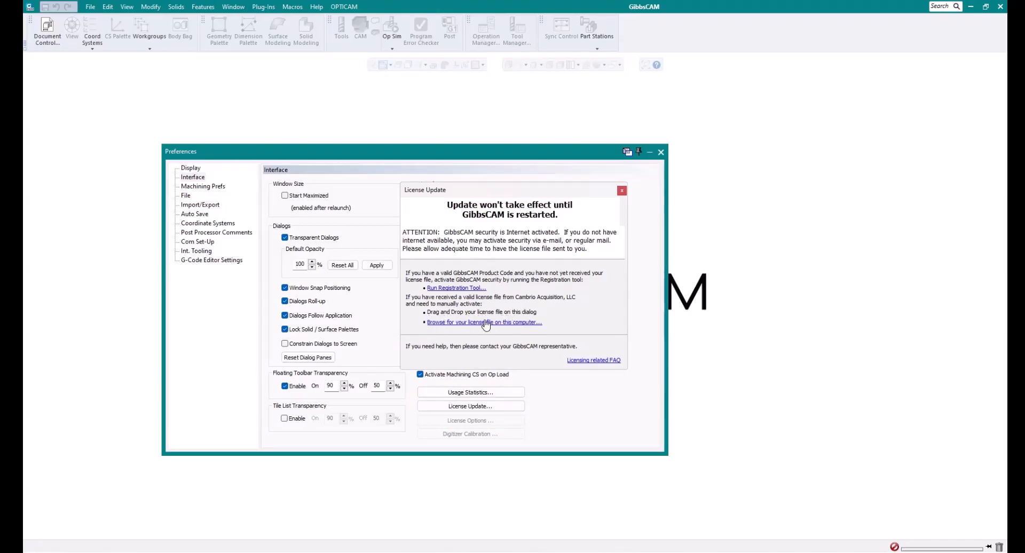
- Run the registration tool with the existing product code and contact details, register over the internet and acknowledge the license deployment
{"action": "left_click", "coordinate": [473, 289]}
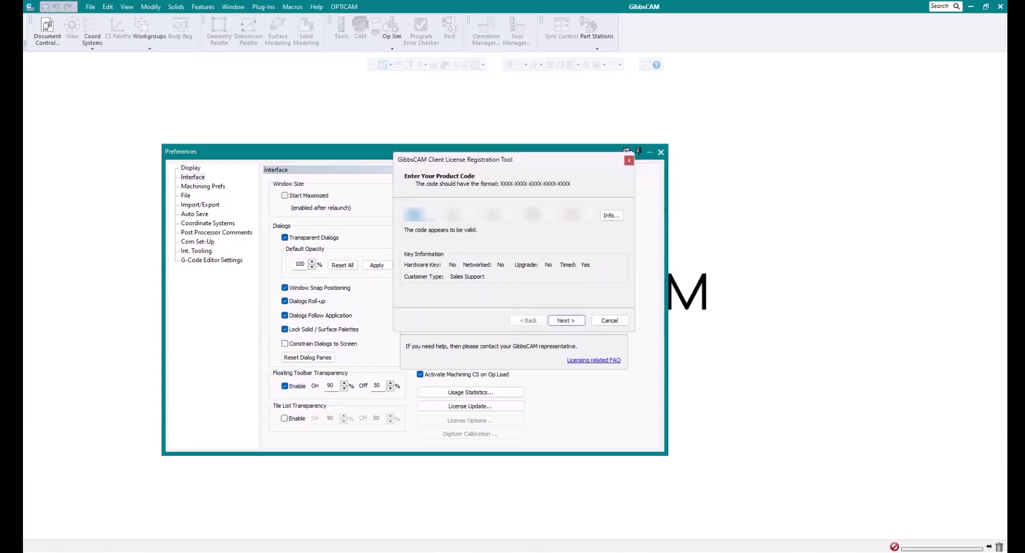
{"action": "left_click_drag", "start_coordinate": [532, 162], "coordinate": [520, 277]}
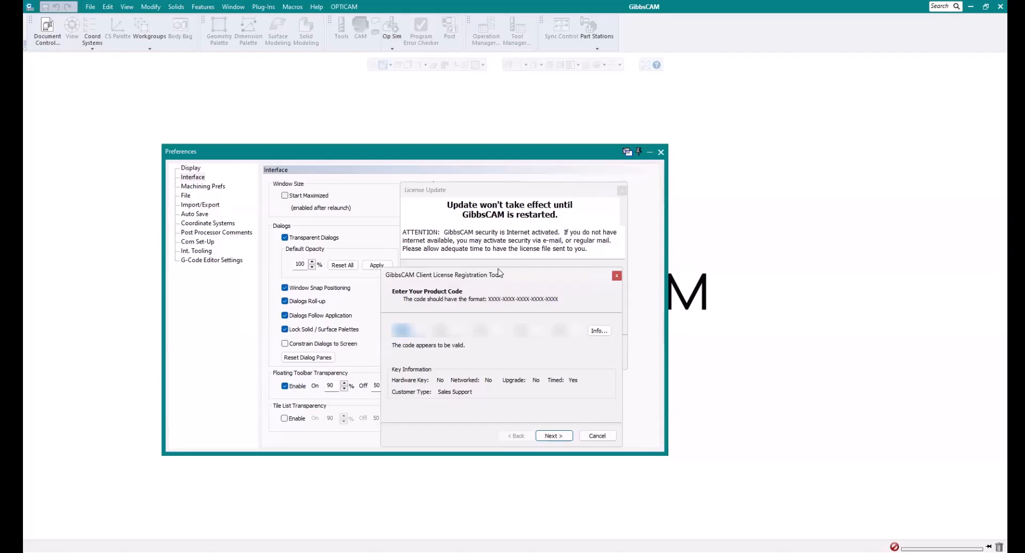
{"action": "left_click_drag", "start_coordinate": [499, 273], "coordinate": [505, 198]}
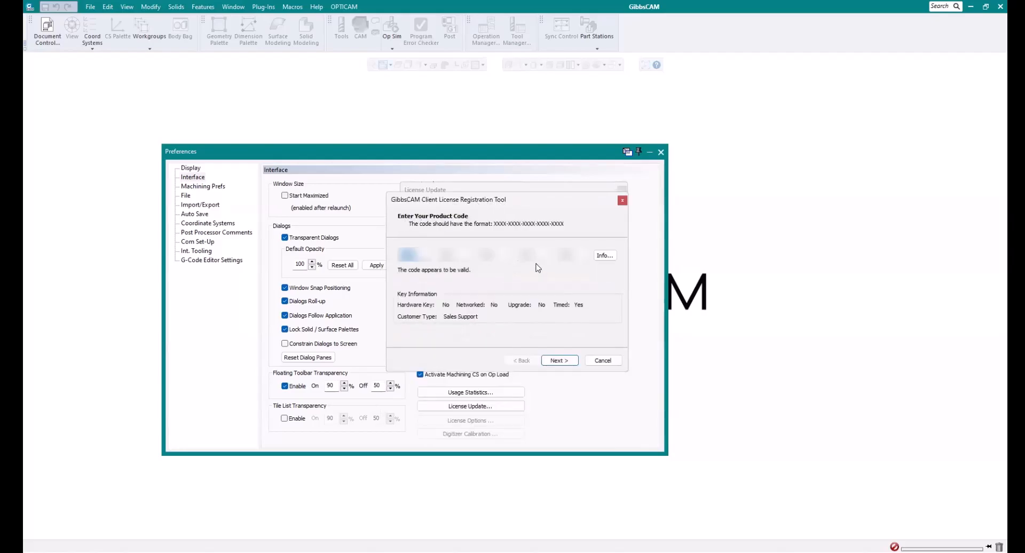
{"action": "left_click", "coordinate": [557, 361]}
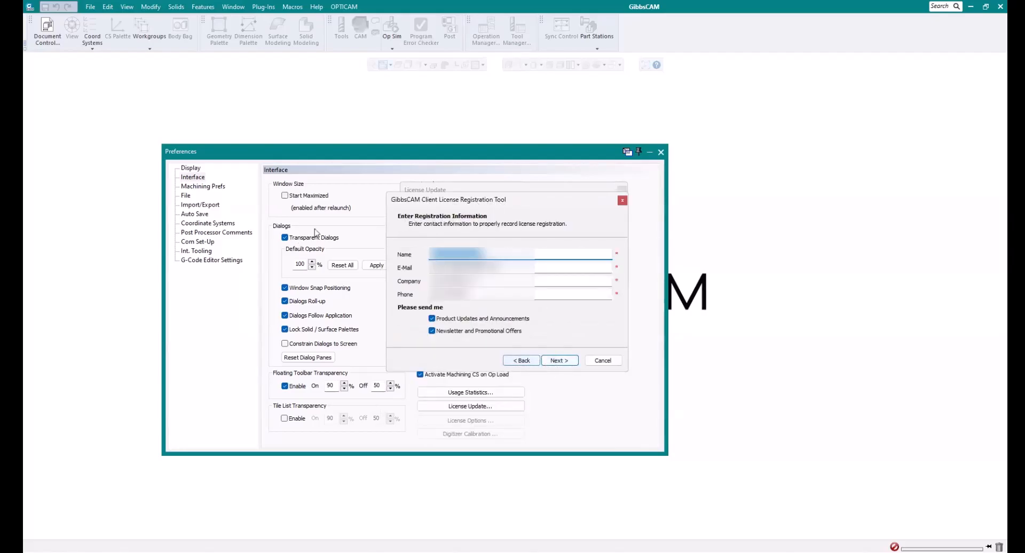
{"action": "left_click", "coordinate": [566, 364]}
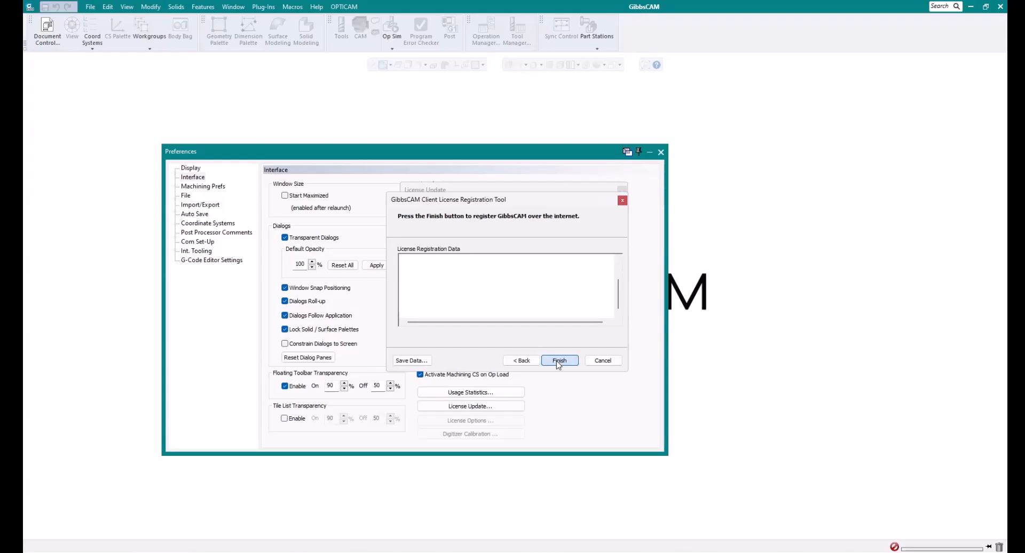
{"action": "left_click", "coordinate": [558, 361]}
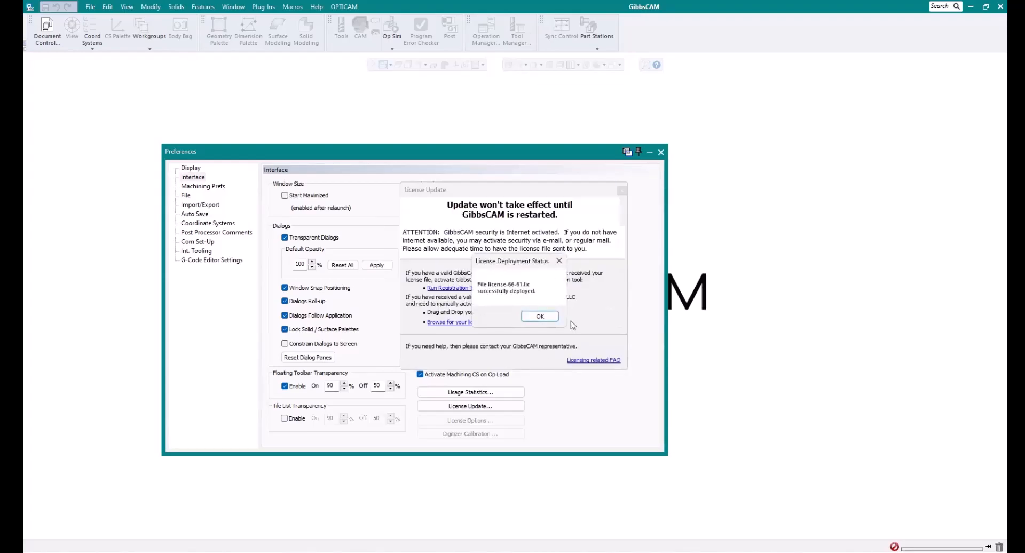
{"action": "left_click", "coordinate": [540, 317]}
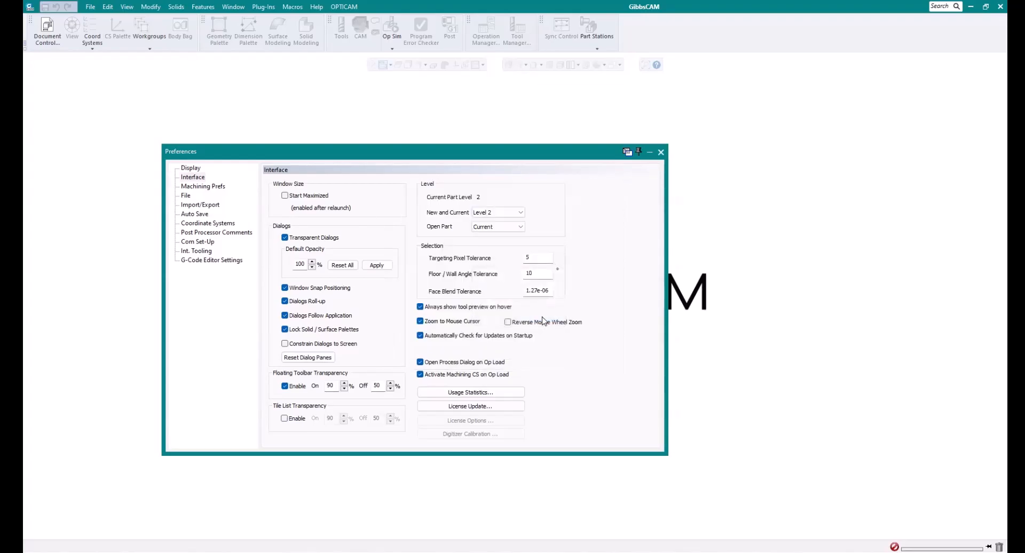
- Close the preferences and restart GibbsCAM 2024 to apply the license update
{"action": "left_click", "coordinate": [660, 153]}
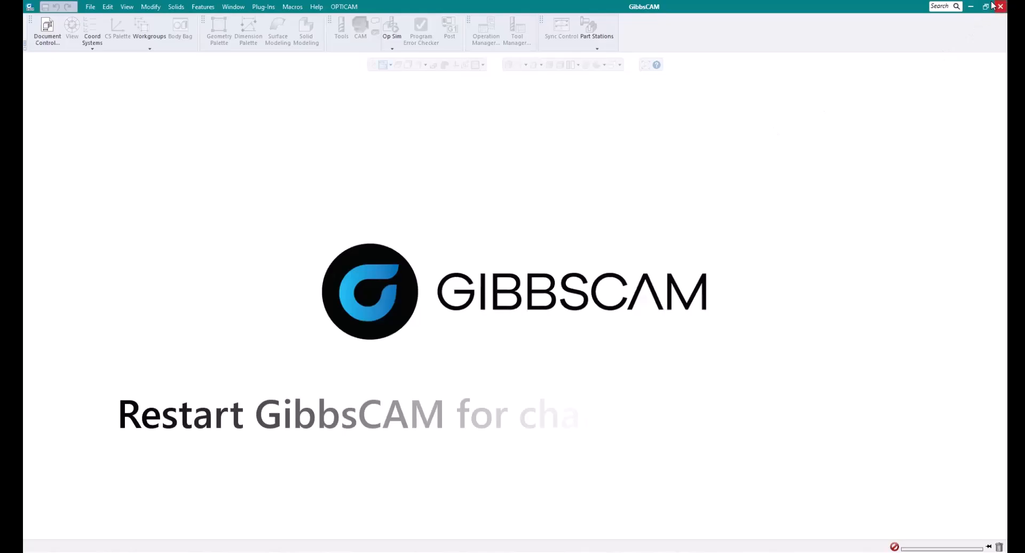
{"action": "left_click", "coordinate": [994, 6]}
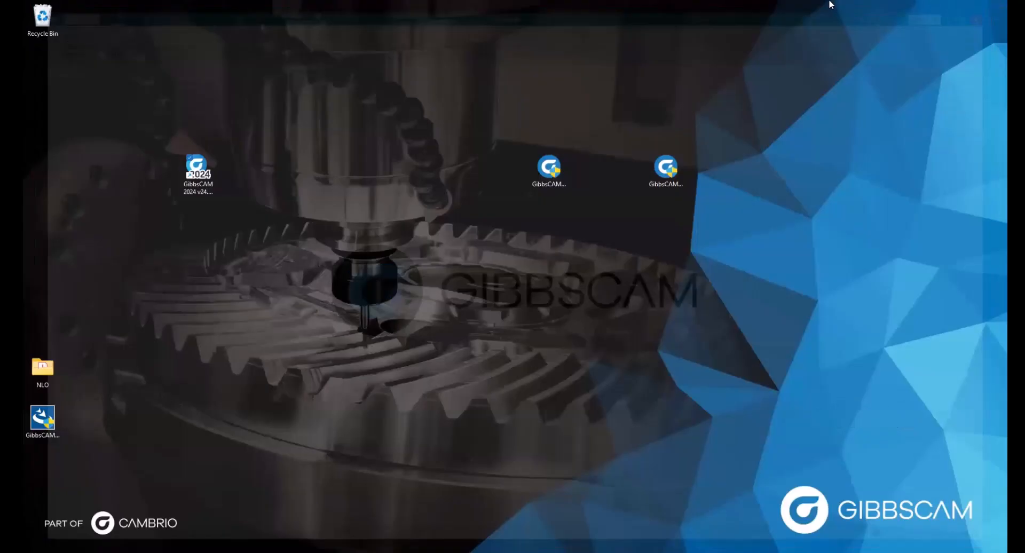
{"action": "left_click", "coordinate": [207, 172]}
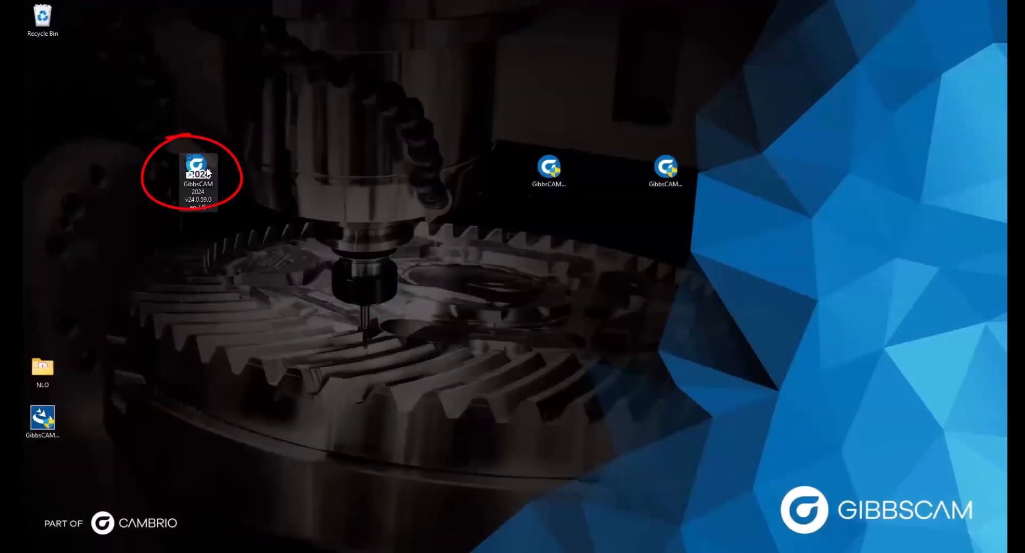
{"action": "double_click", "coordinate": [208, 172]}
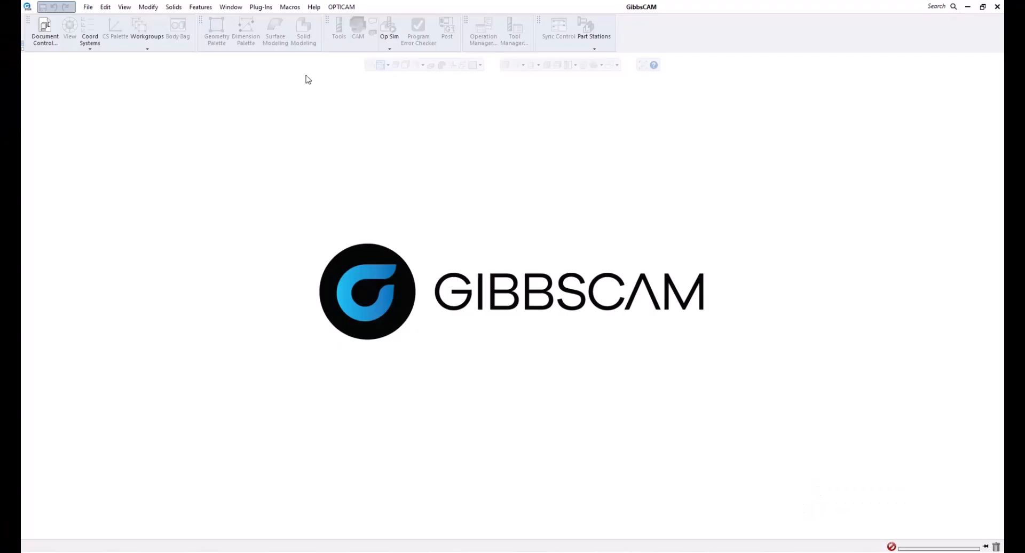
- Review the license-related controls in the Interface preferences, then close the preferences
{"action": "left_click", "coordinate": [89, 7]}
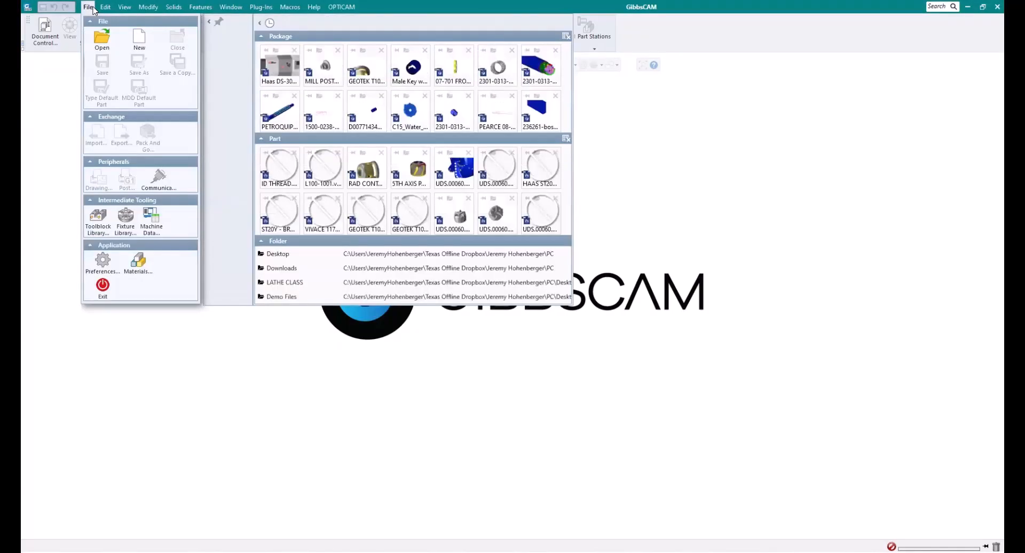
{"action": "left_click", "coordinate": [103, 261]}
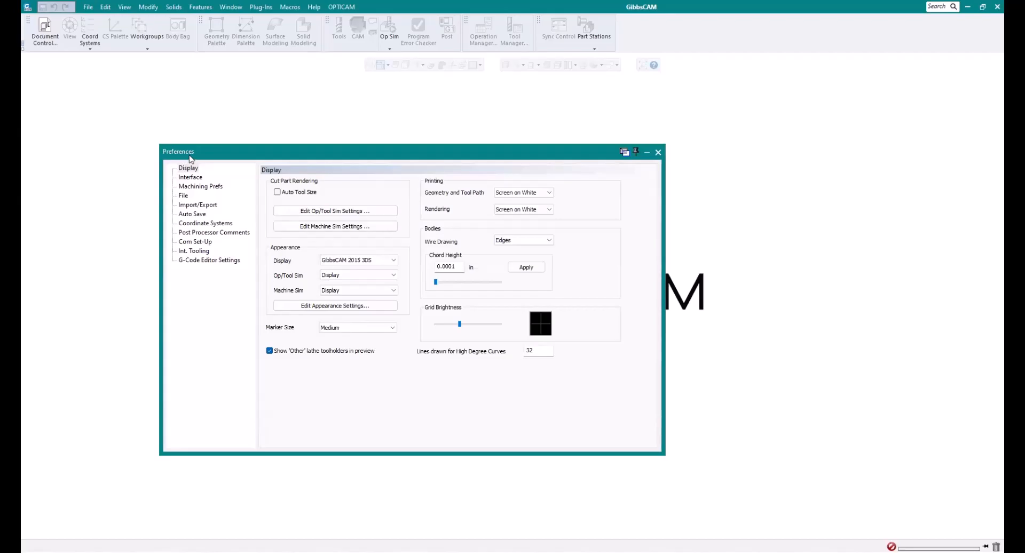
{"action": "left_click", "coordinate": [190, 177]}
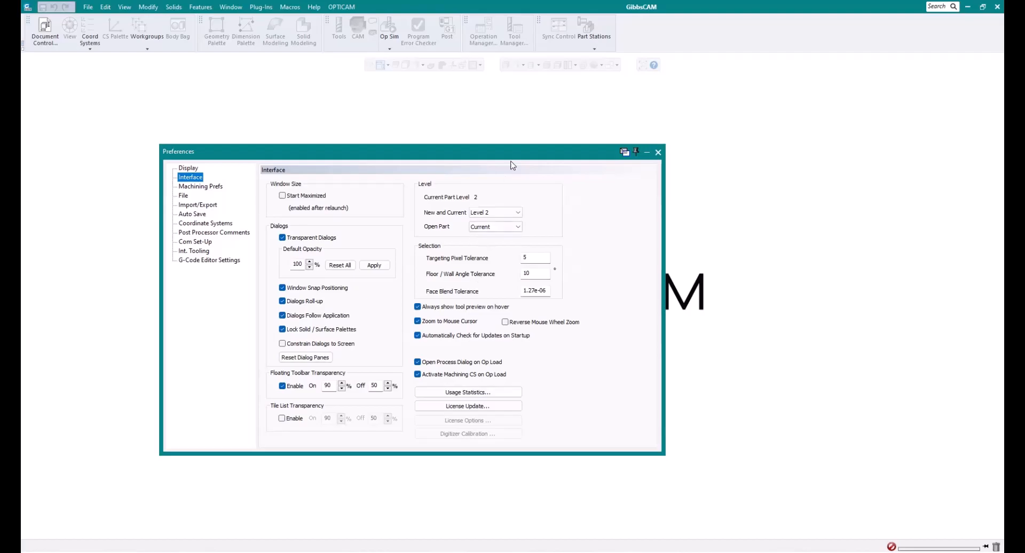
{"action": "left_click", "coordinate": [659, 152]}
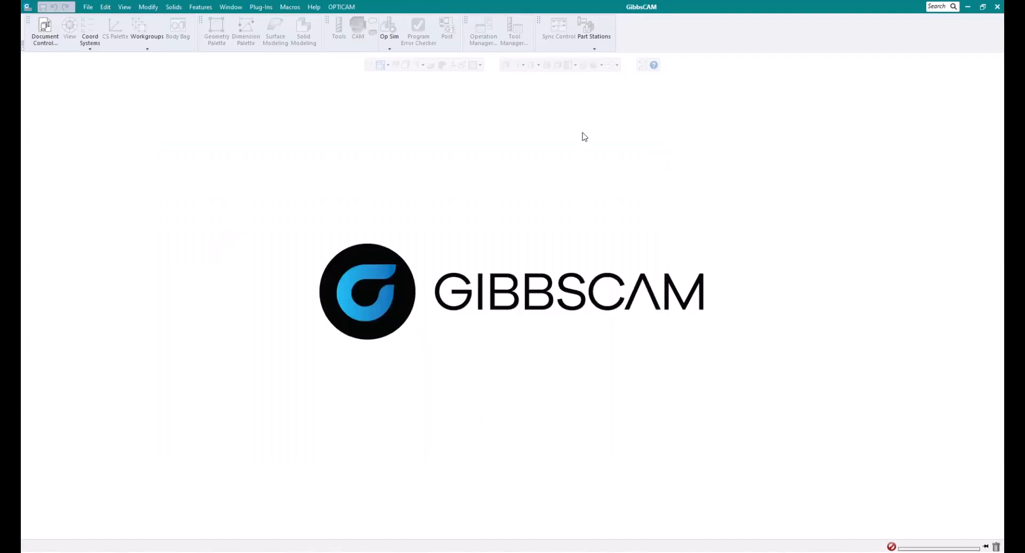
- Check for GibbsCAM updates and request more information on the newer version offered
{"action": "left_click", "coordinate": [313, 6]}
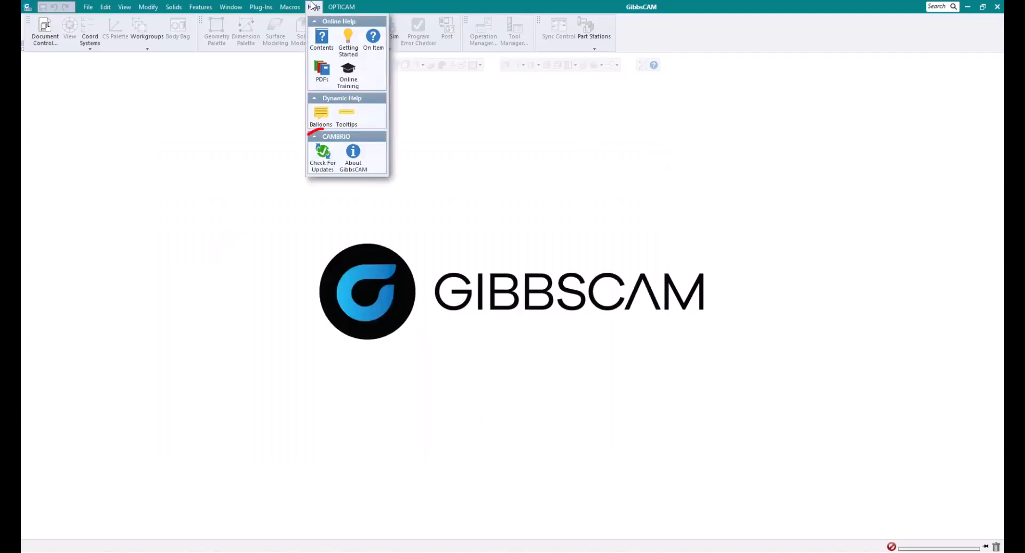
{"action": "left_click", "coordinate": [326, 155]}
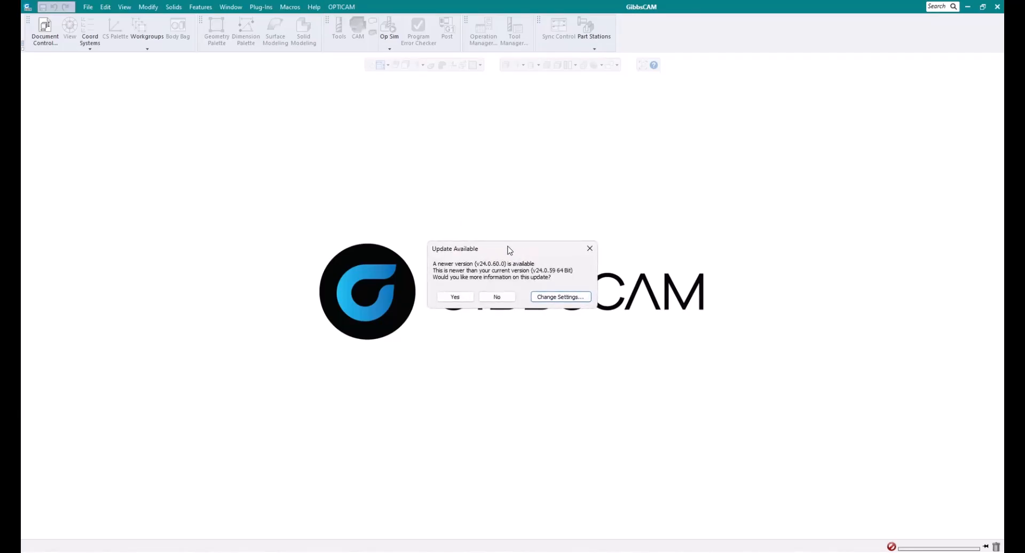
{"action": "left_click_drag", "start_coordinate": [510, 251], "coordinate": [526, 208]}
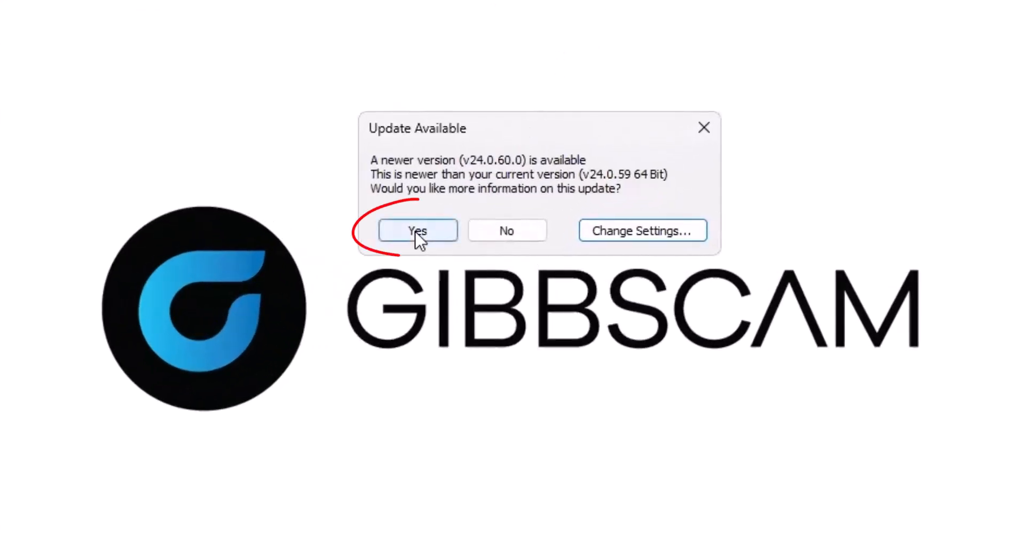
{"action": "left_click", "coordinate": [416, 231]}
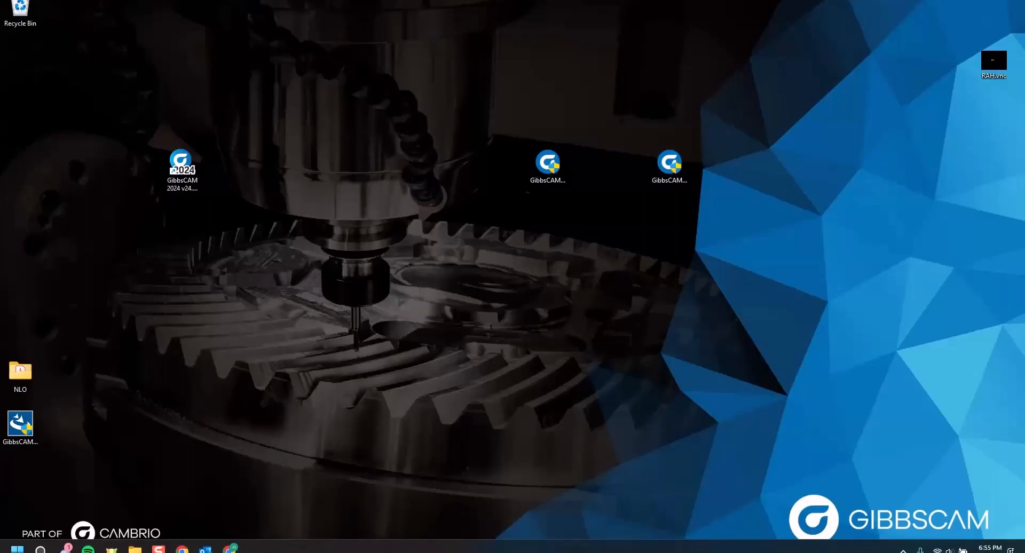
- Install GibbsCAM 2024 v24.0.60.0 from the desktop installer, accepting the license terms, without optional add-ins, and finish by launching the Migration Tool
{"action": "left_click", "coordinate": [548, 163]}
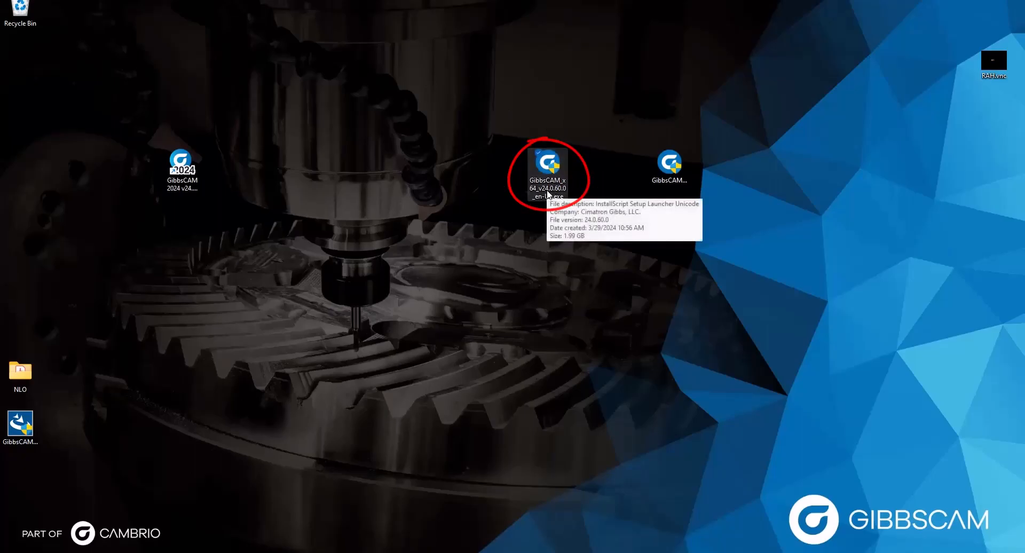
{"action": "mouse_move", "coordinate": [549, 167]}
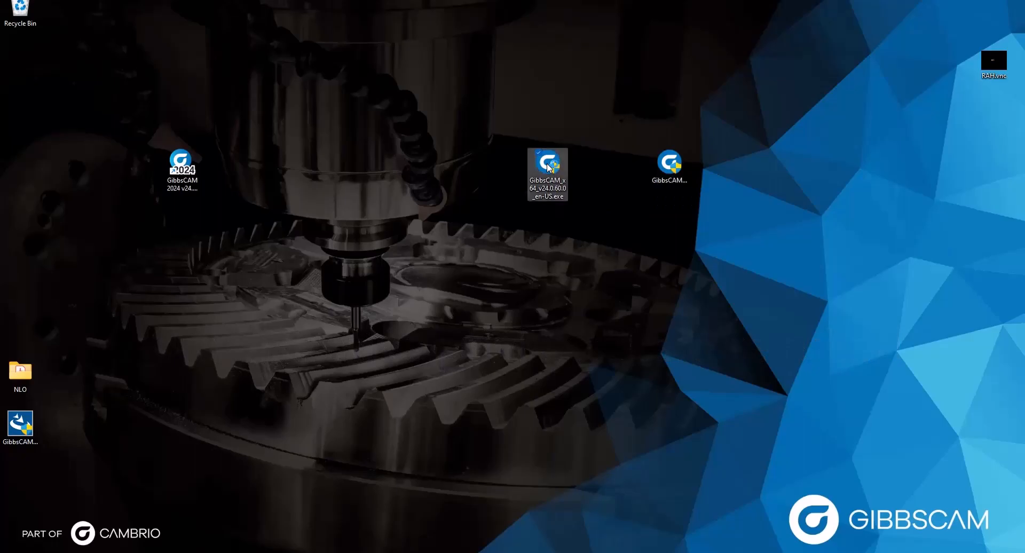
{"action": "double_click", "coordinate": [547, 162]}
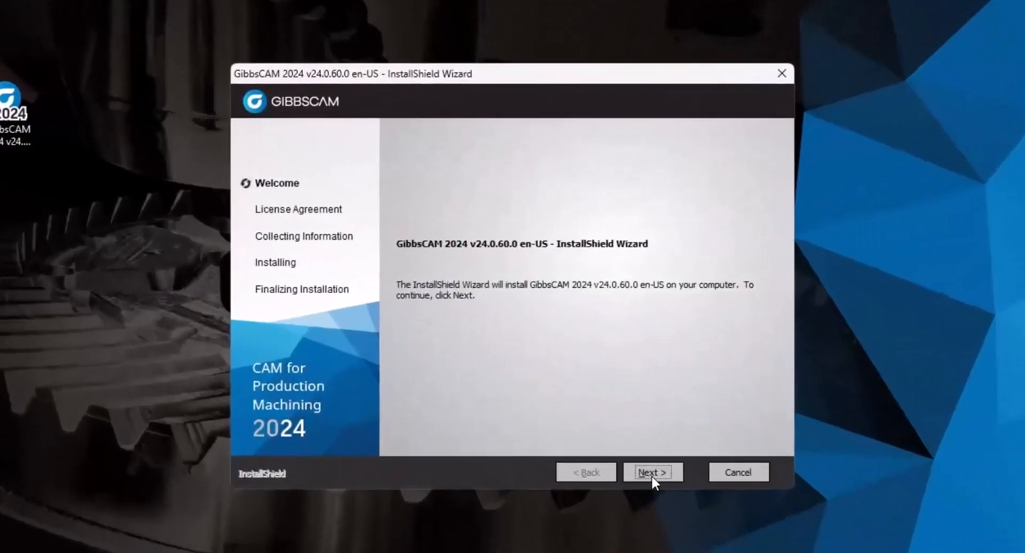
{"action": "left_click", "coordinate": [649, 473]}
{"action": "left_click", "coordinate": [434, 398]}
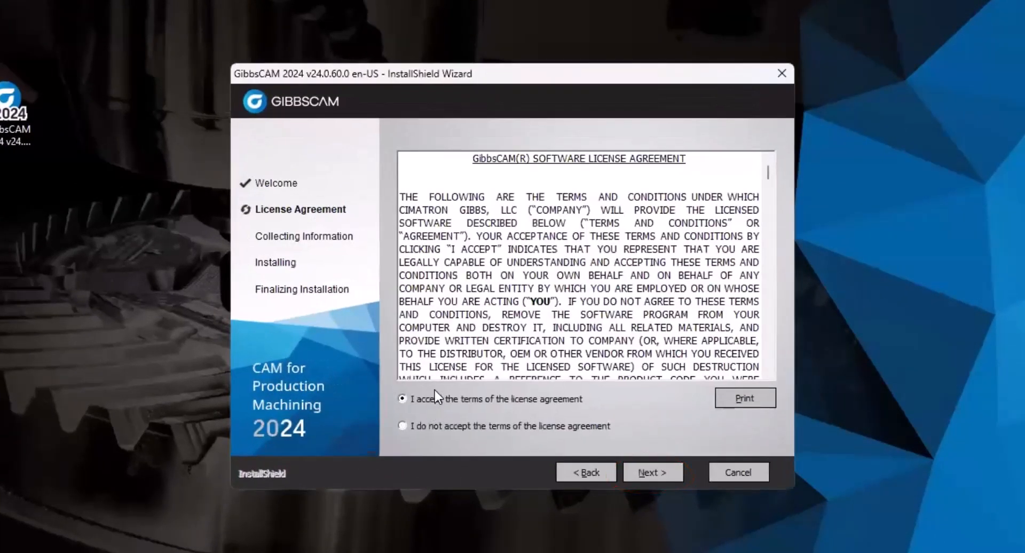
{"action": "left_click", "coordinate": [649, 472]}
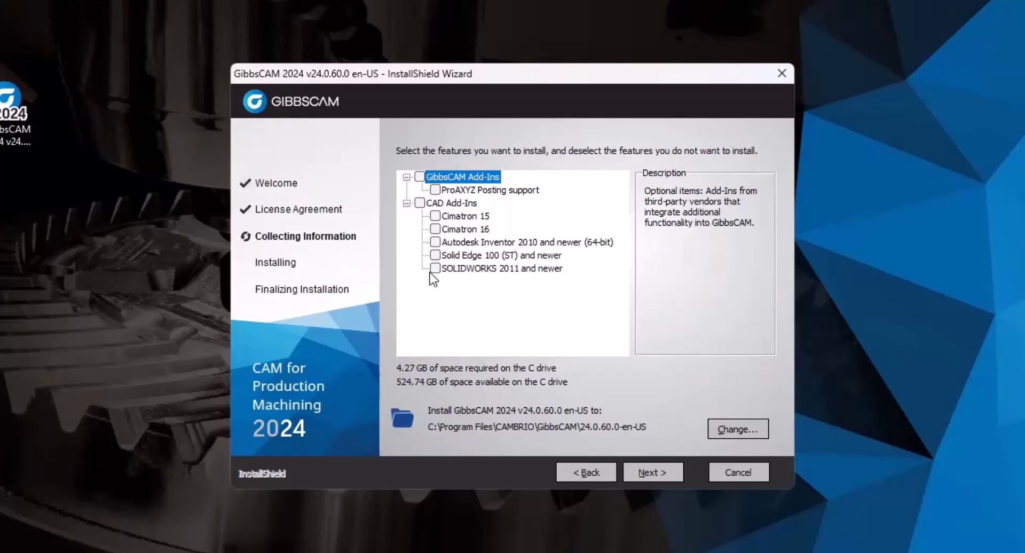
{"action": "left_click", "coordinate": [648, 473]}
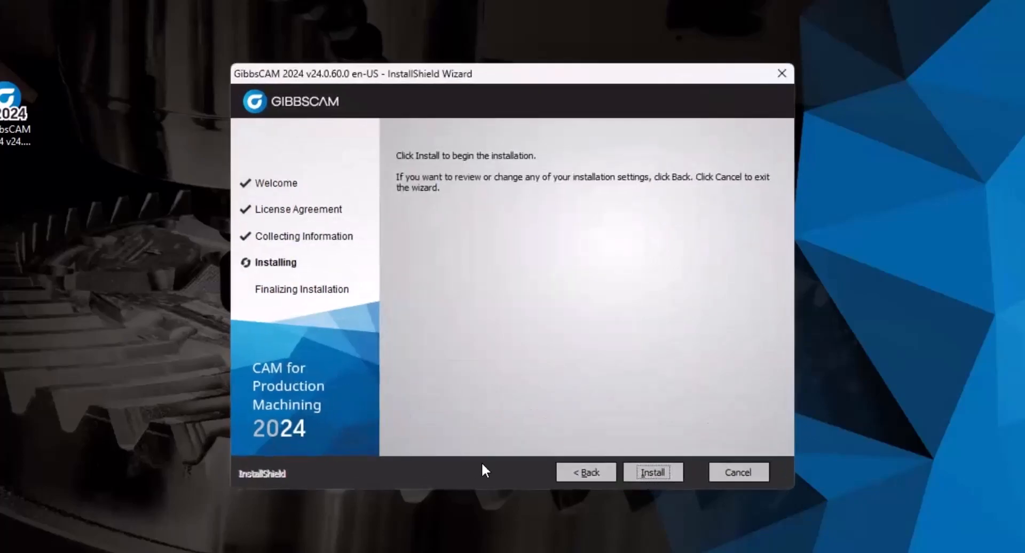
{"action": "left_click", "coordinate": [660, 467]}
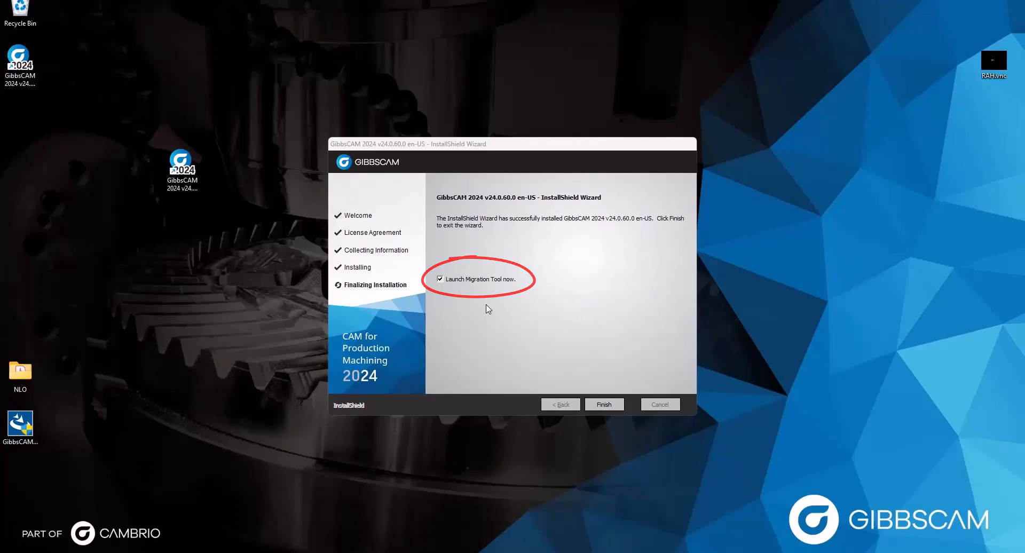
{"action": "left_click", "coordinate": [607, 404]}
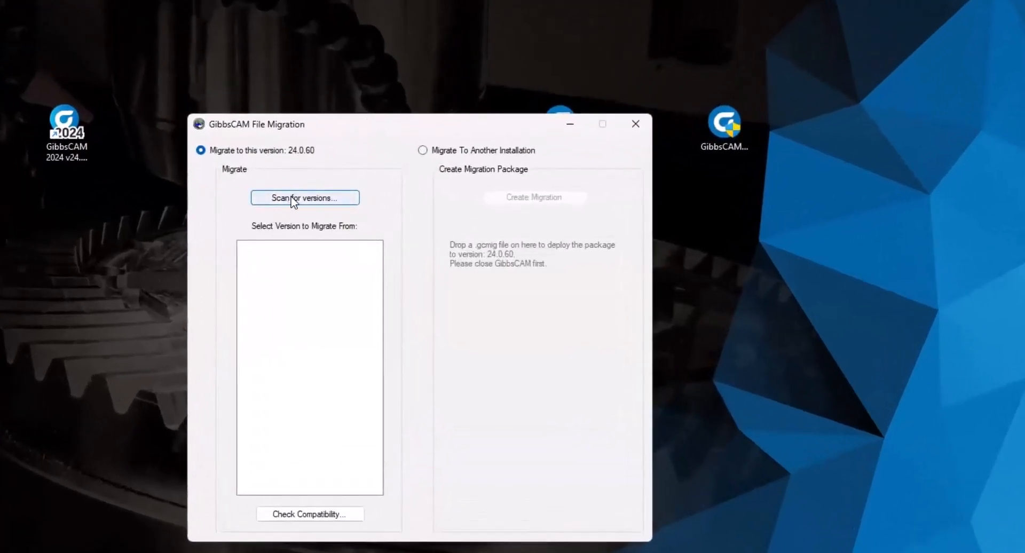
- Scan for installed versions, migrate all compatible files from GibbsCAM 24.0.59(64) to 24.0.60, and close the Compatibility Check
{"action": "left_click", "coordinate": [292, 199]}
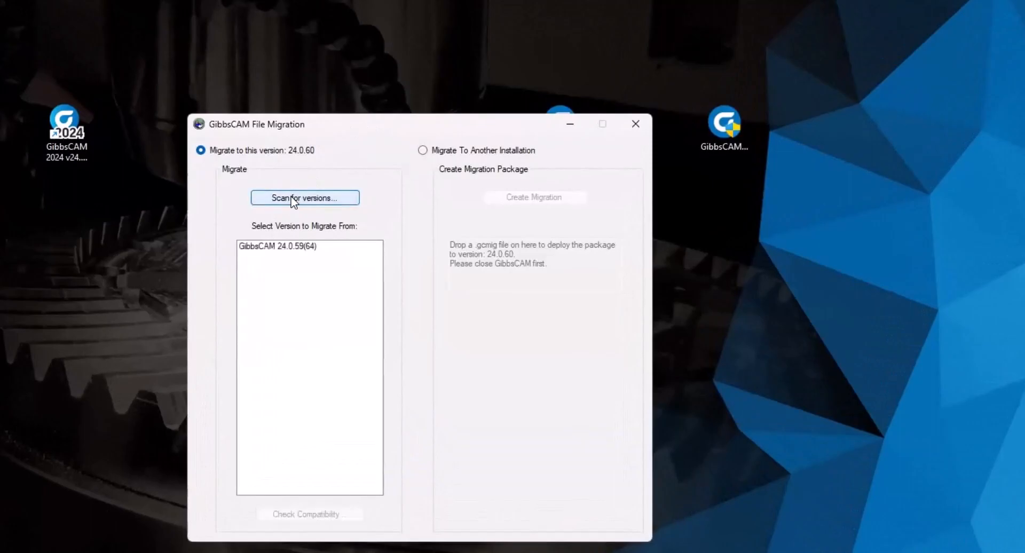
{"action": "left_click", "coordinate": [290, 250]}
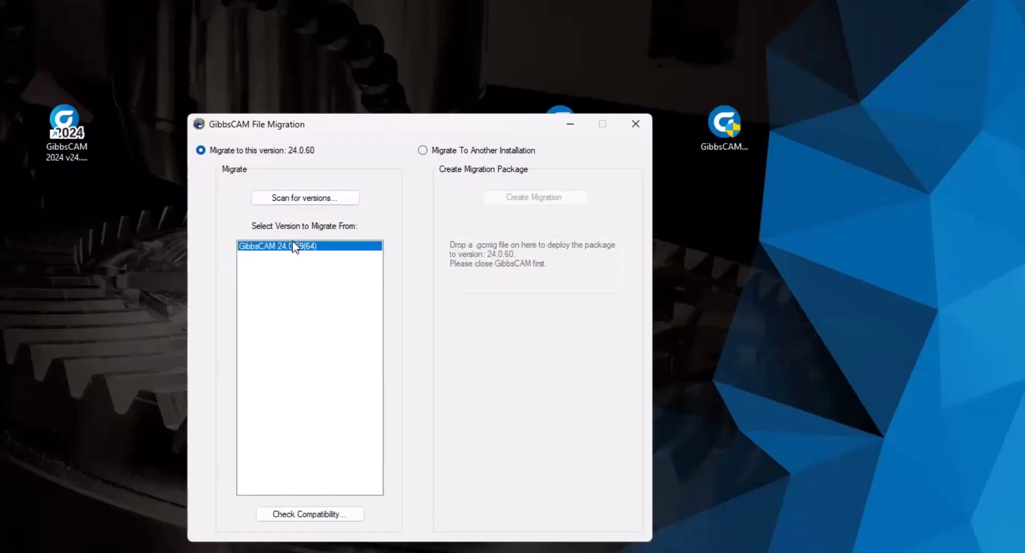
{"action": "left_click", "coordinate": [302, 514]}
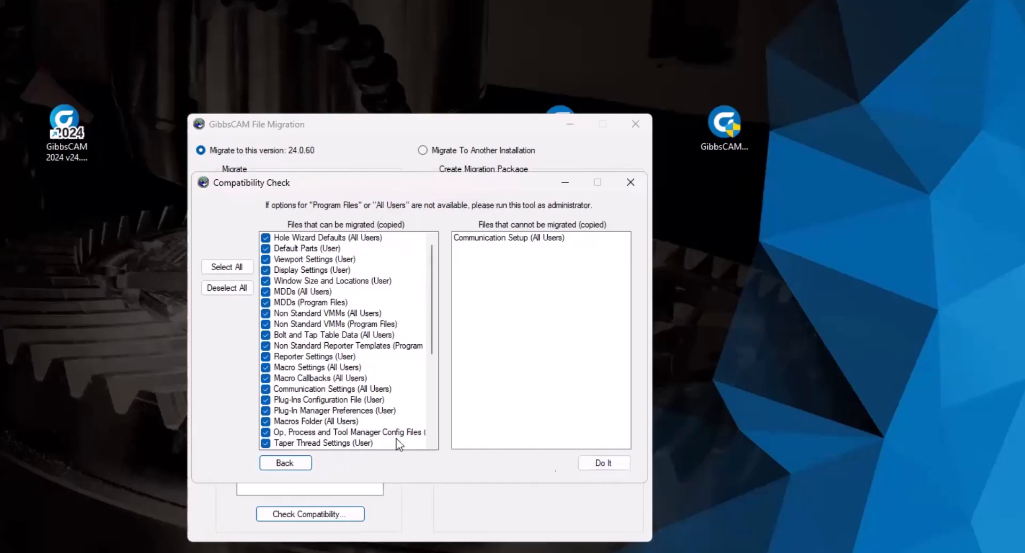
{"action": "left_click", "coordinate": [598, 464]}
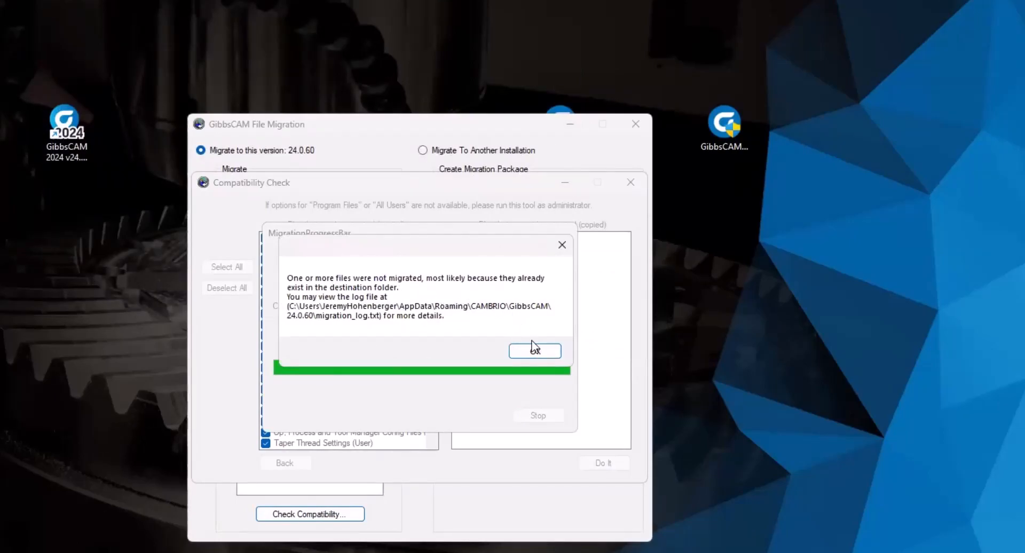
{"action": "left_click", "coordinate": [548, 352]}
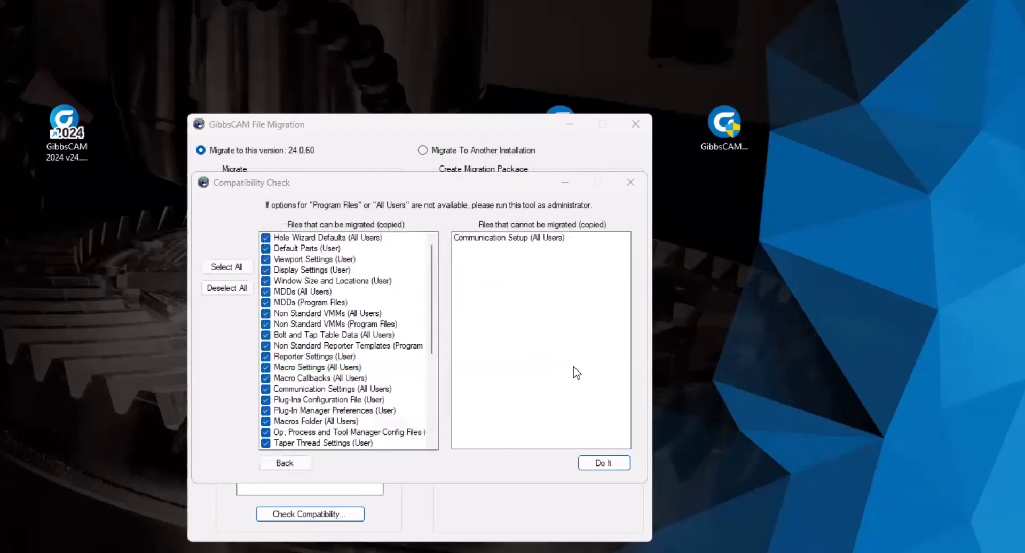
{"action": "left_click", "coordinate": [624, 180]}
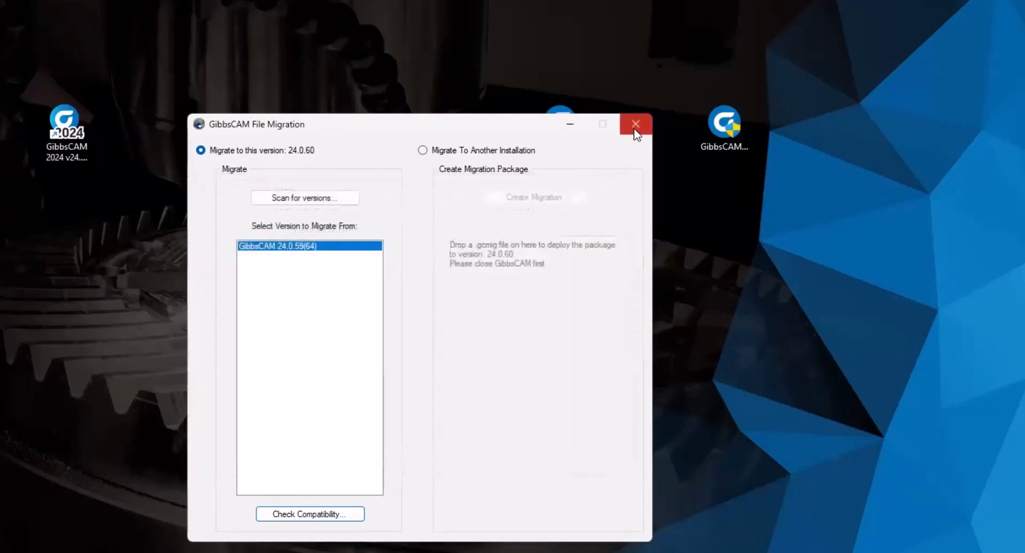